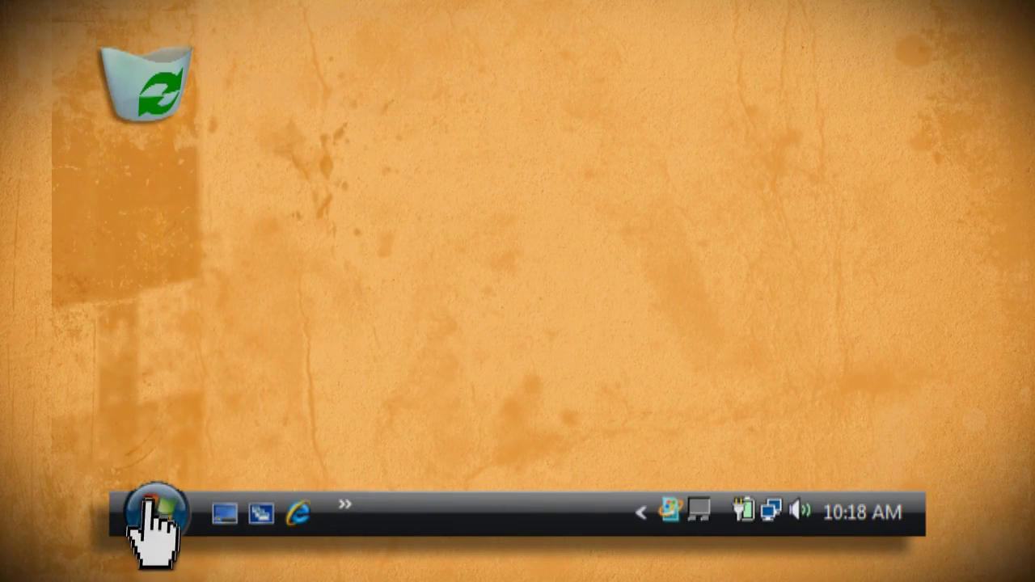
Step: Open Calibpoints_Scale30_DIN_A4.pdf from the Start menu's DAVID-Laserscanner printout folder
click(153, 510)
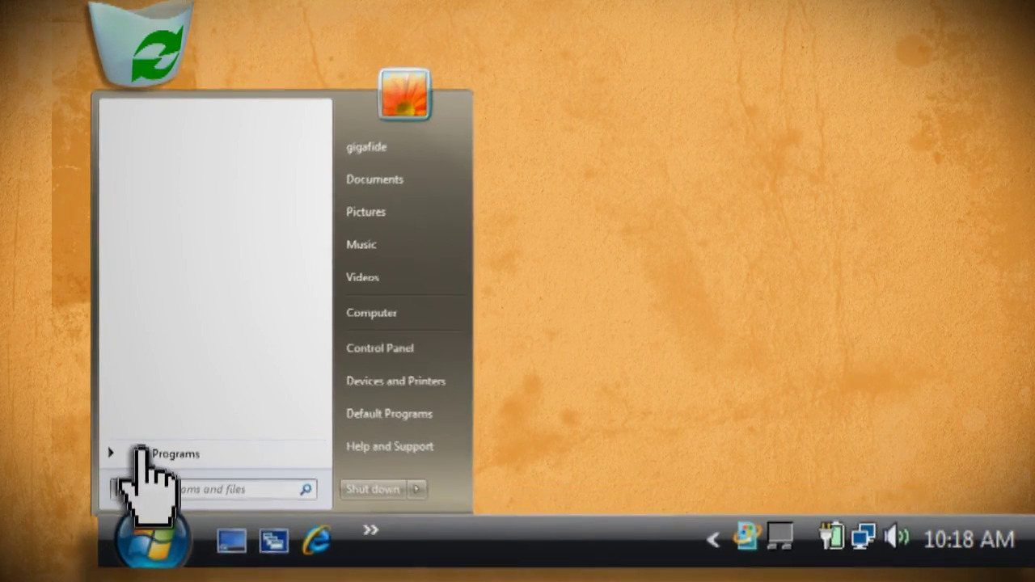
click(142, 451)
click(162, 178)
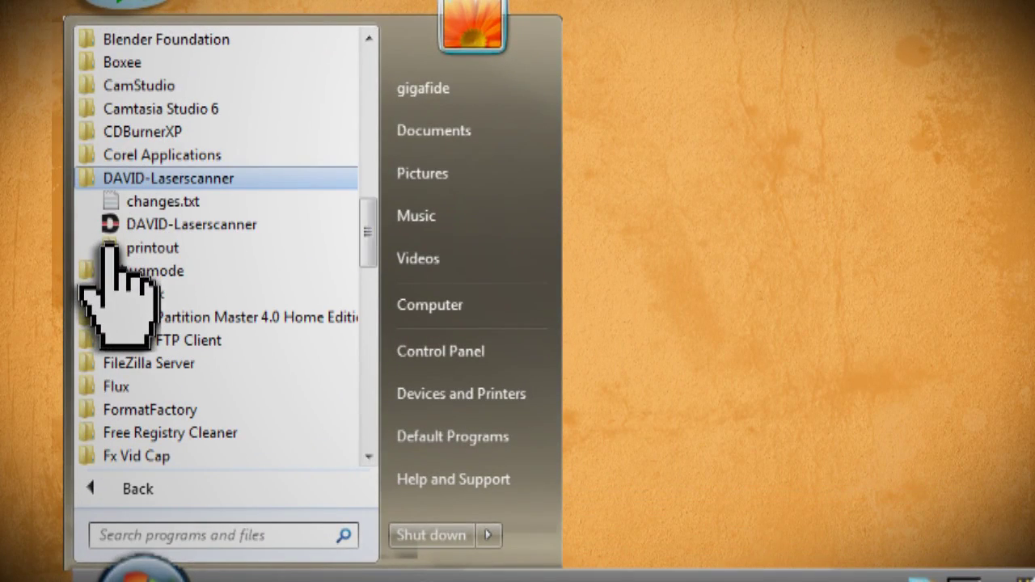
click(109, 245)
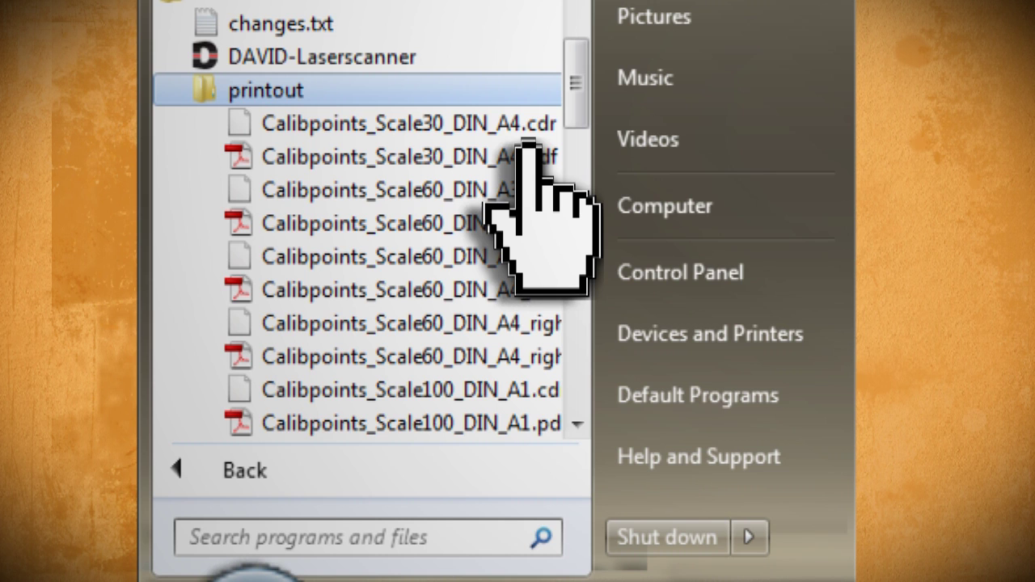
click(526, 149)
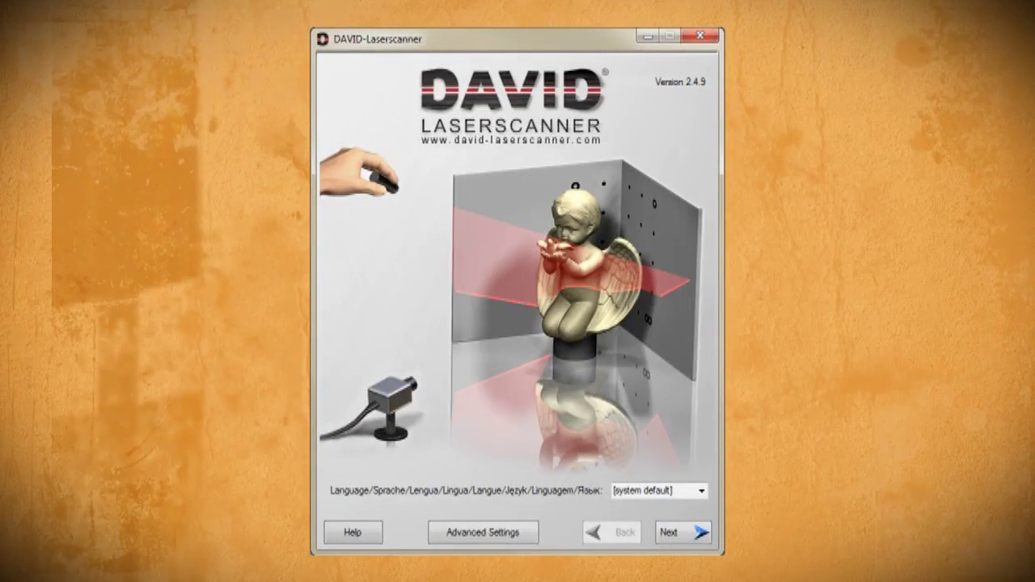
Step: Choose the Logitech Webcam Pro 9000 and run camera calibration at 60 mm scale
click(692, 532)
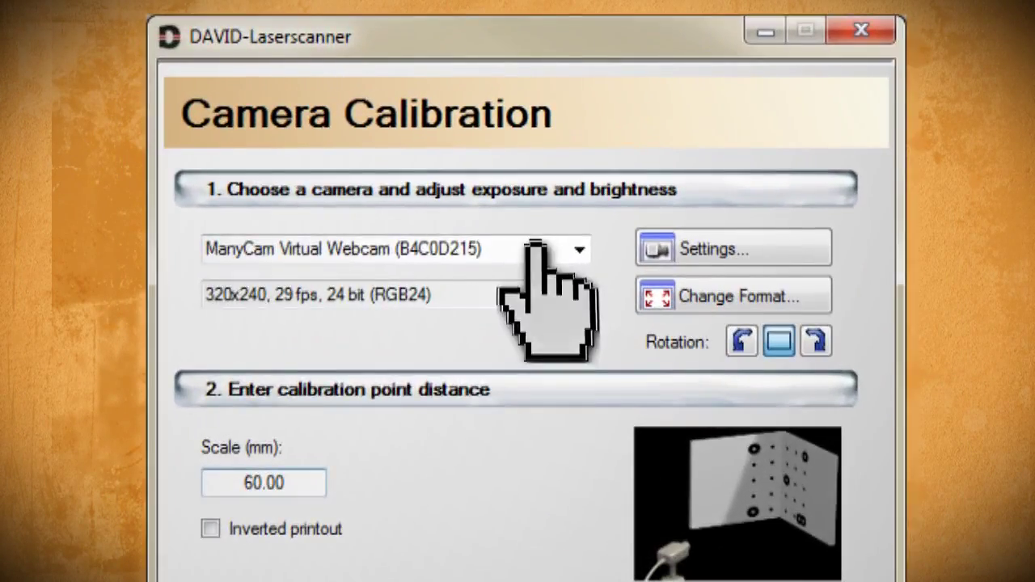
click(522, 247)
click(508, 296)
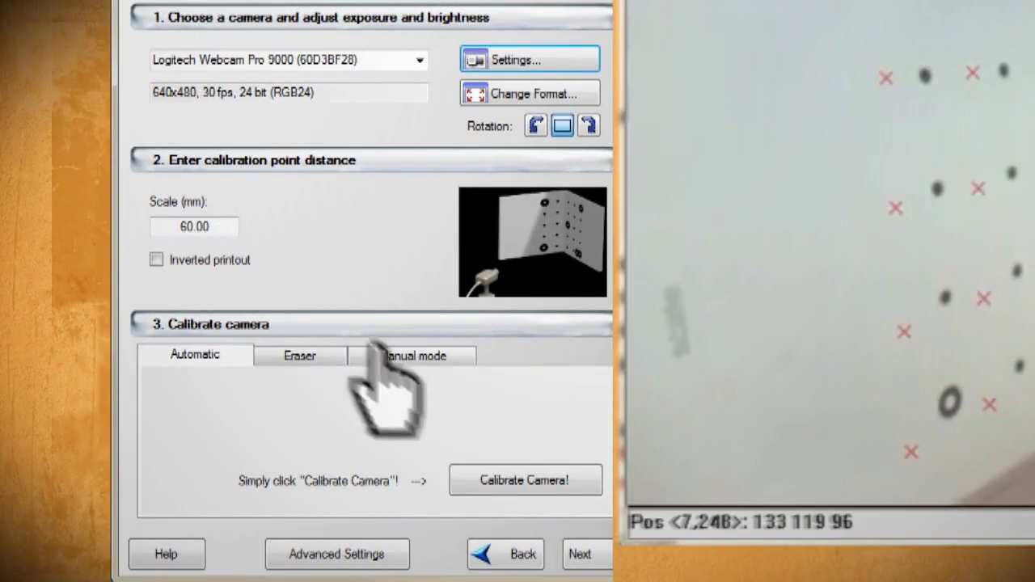
click(558, 480)
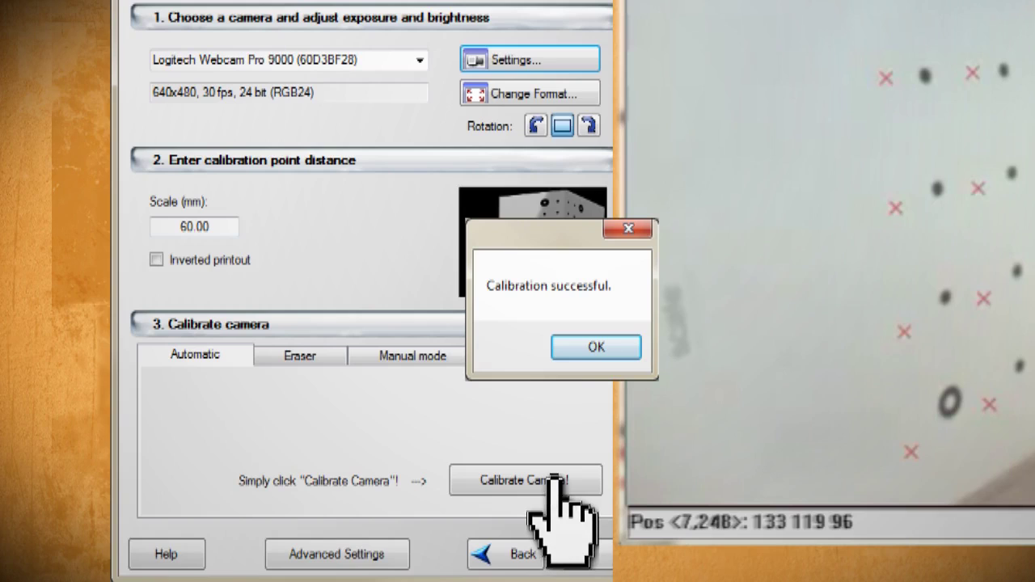
click(592, 346)
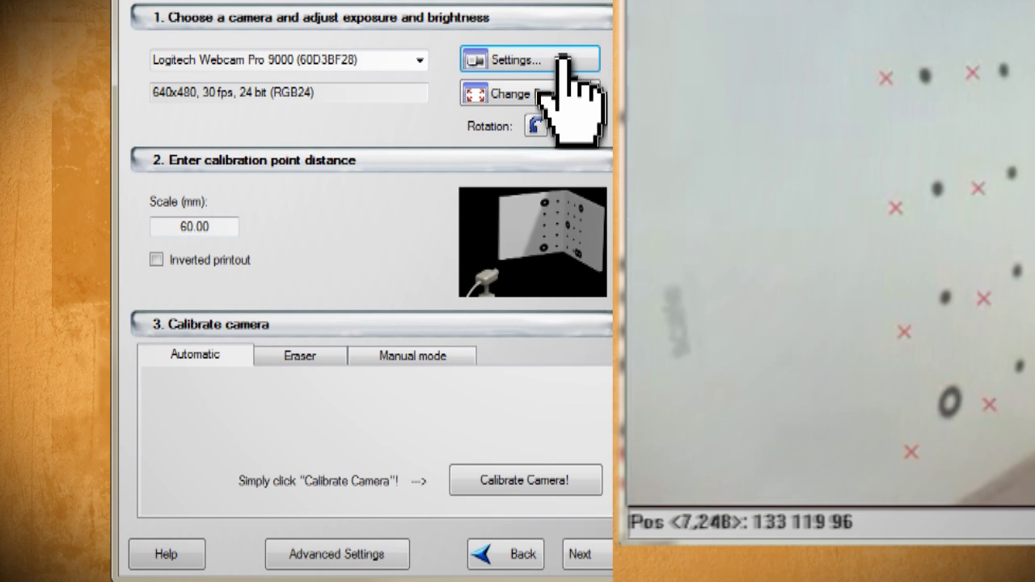
click(595, 554)
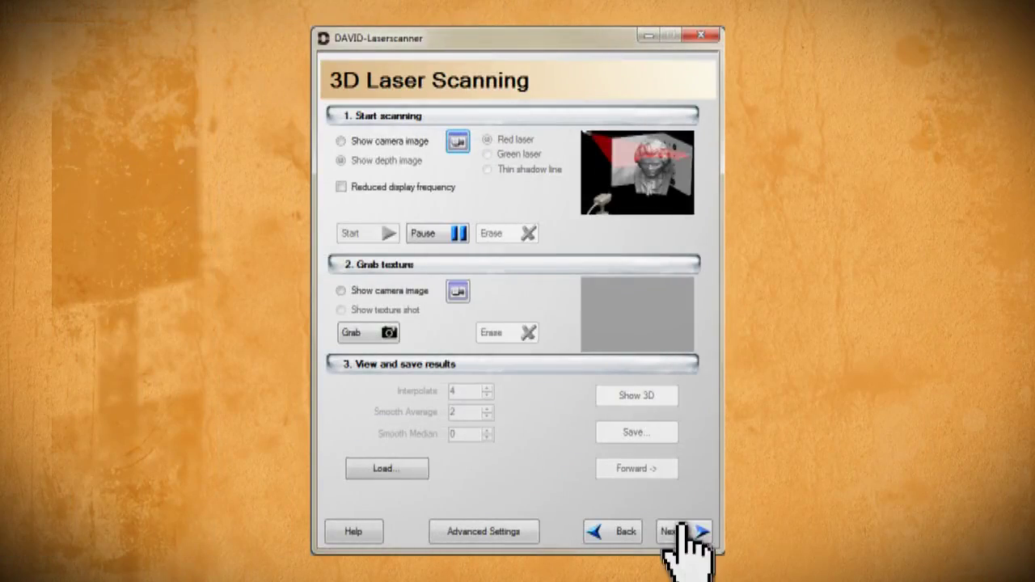
Step: Pause the laser scan, show the texture shot, and open the 3D view
click(436, 234)
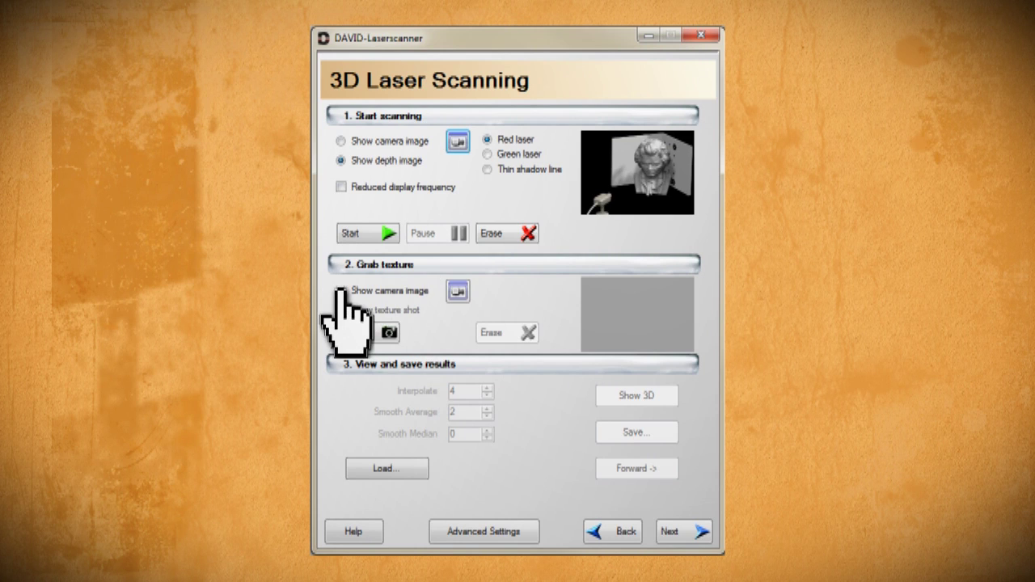
click(365, 332)
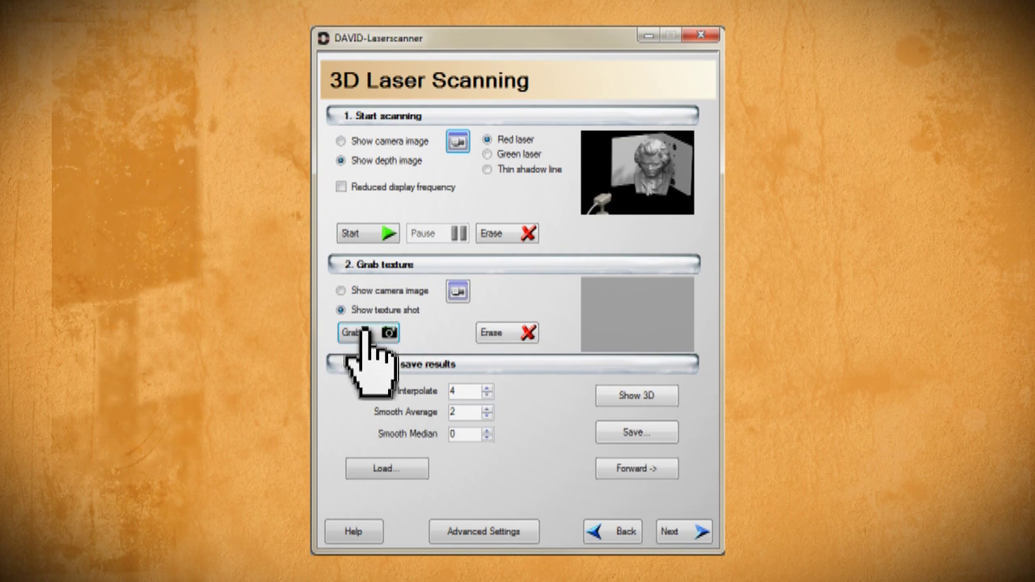
click(637, 395)
Step: Rotate and zoom the scanned robot figure in the 3D window, then close it
mouse_move(785, 291)
mouse_down()
mouse_move(730, 286)
mouse_move(773, 291)
mouse_up()
scroll(792, 236, up, 3)
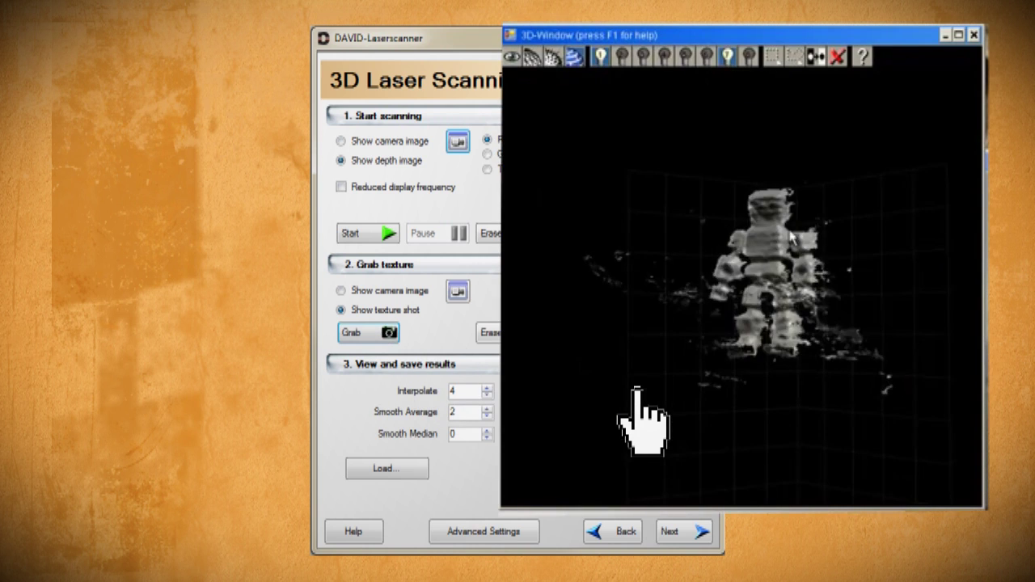
click(975, 35)
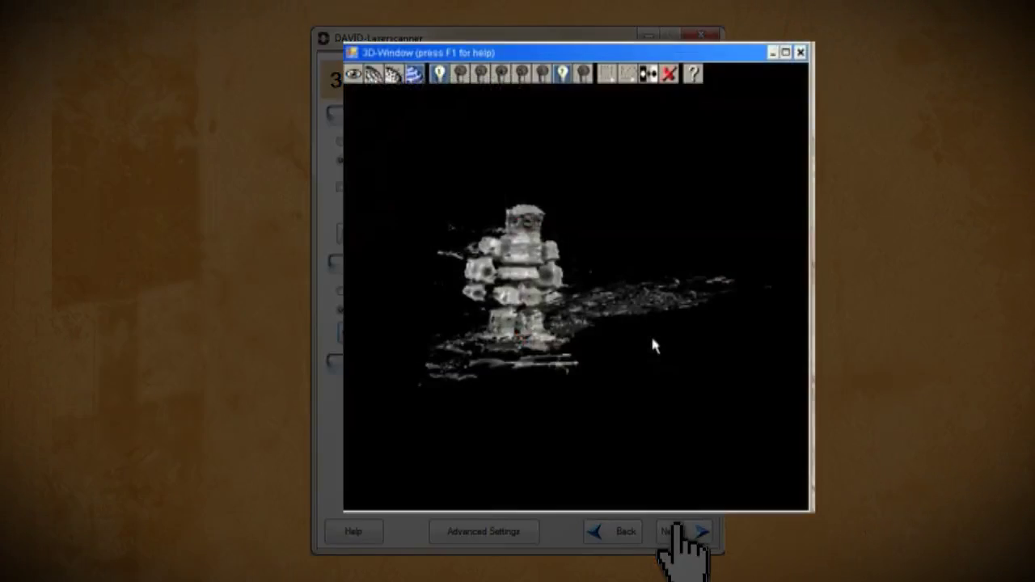
scroll(651, 347, up, 1)
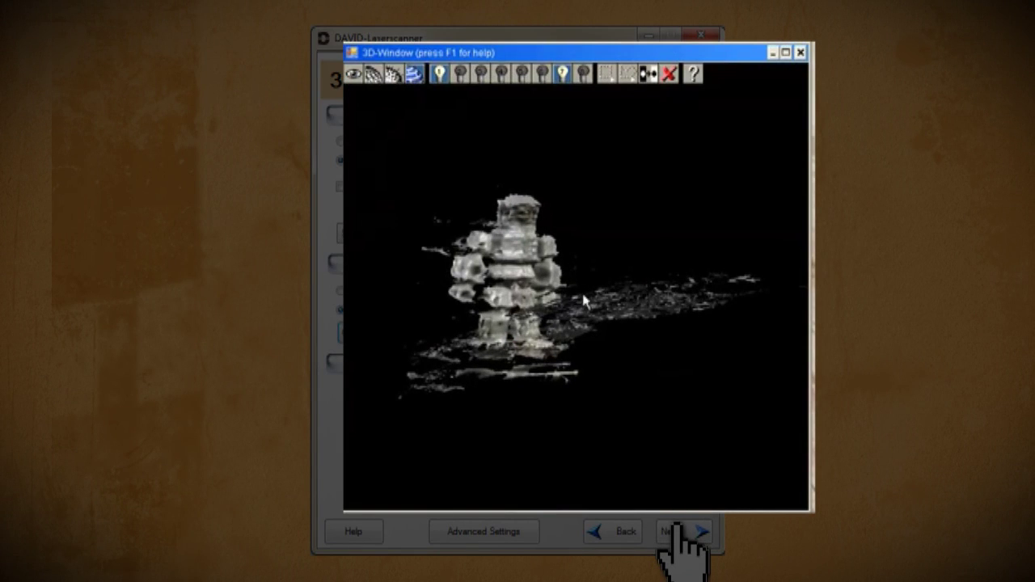
drag(573, 312, 568, 359)
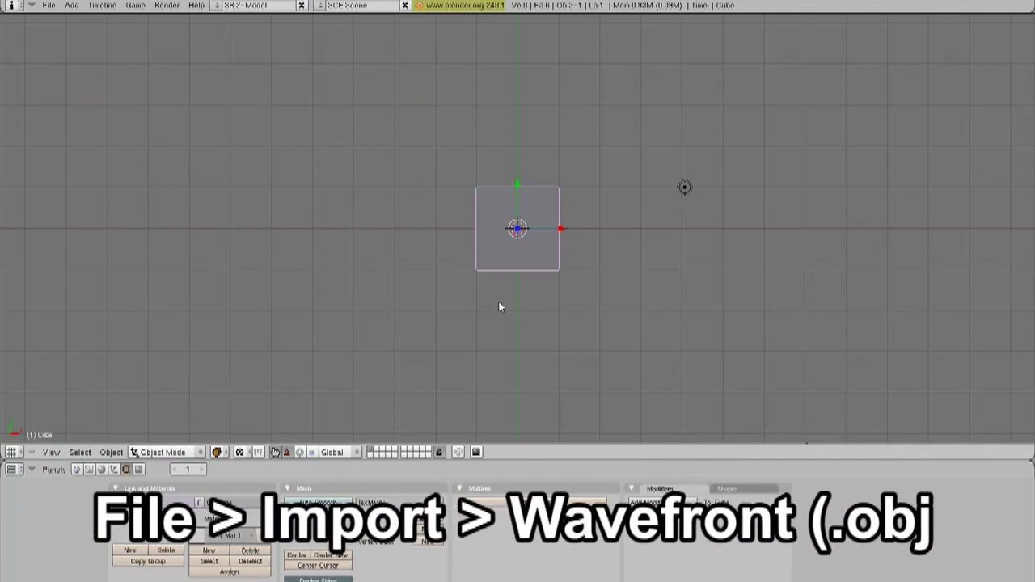
Step: Import 3d_scan01.obj from C:\3d01 as a Wavefront OBJ with default options
click(67, 7)
mouse_move(187, 310)
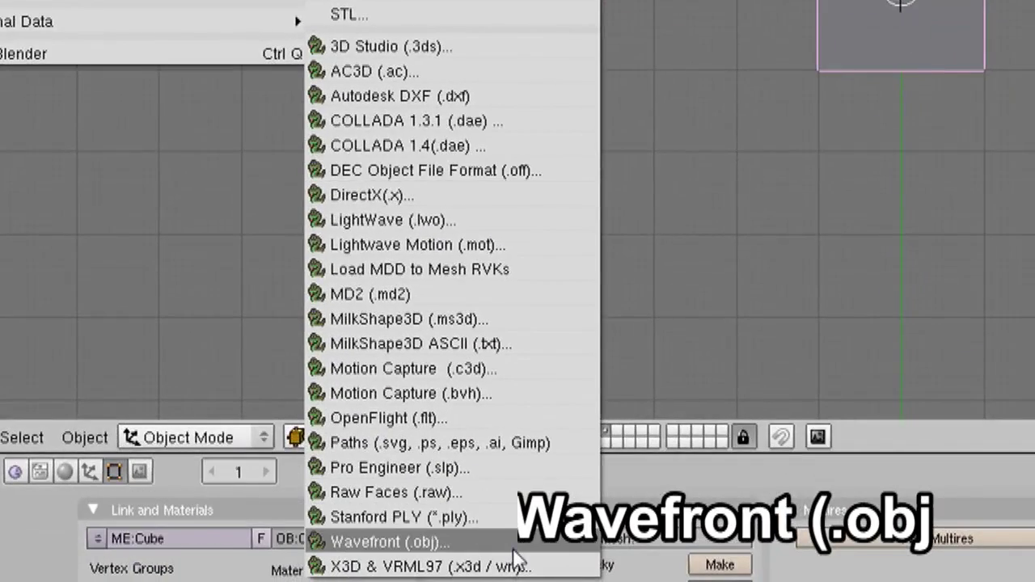
click(485, 541)
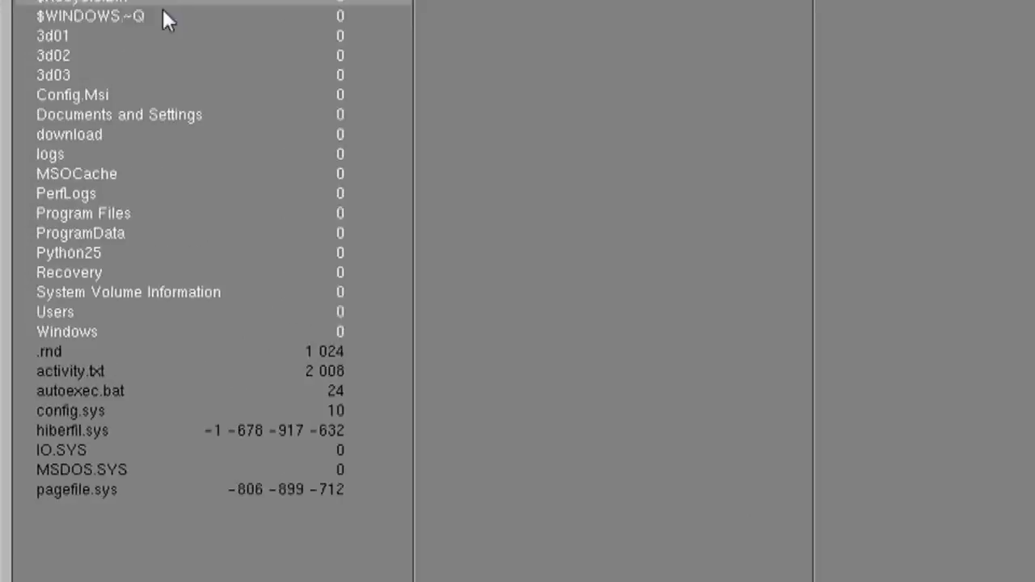
click(158, 35)
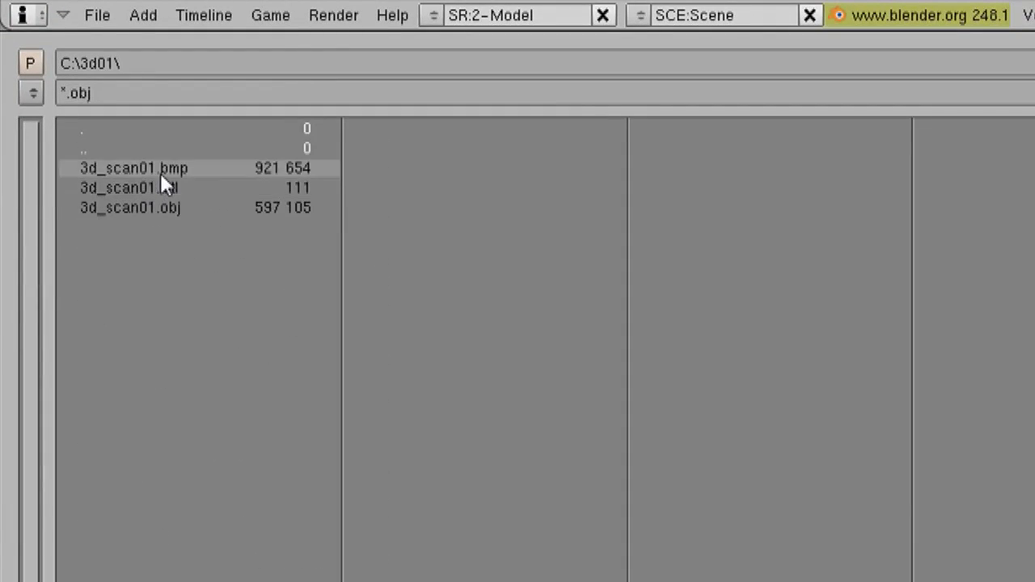
click(162, 203)
click(961, 33)
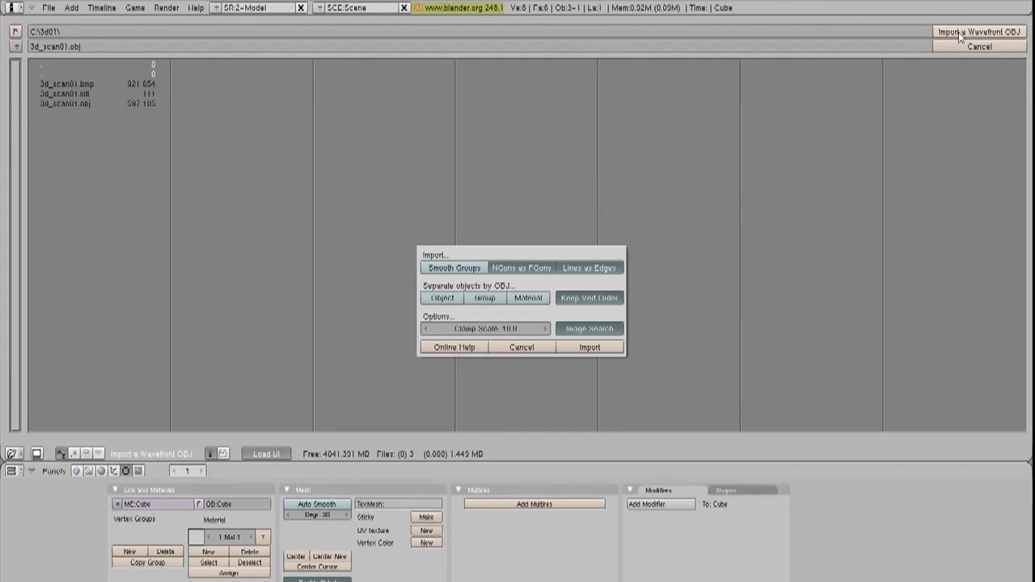
click(589, 347)
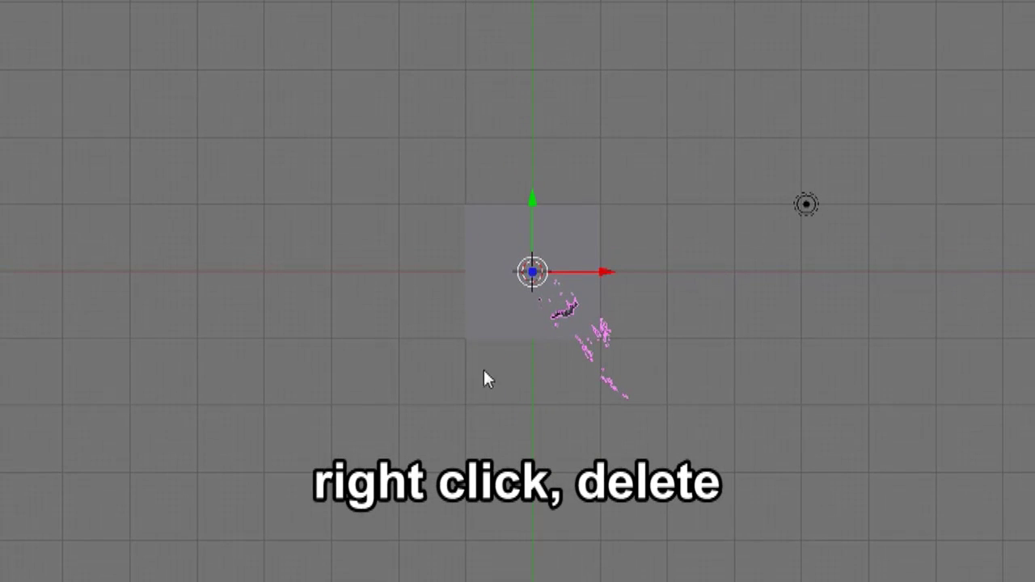
Step: Delete the extra plane object beside the scan
right_click(481, 257)
key(Delete)
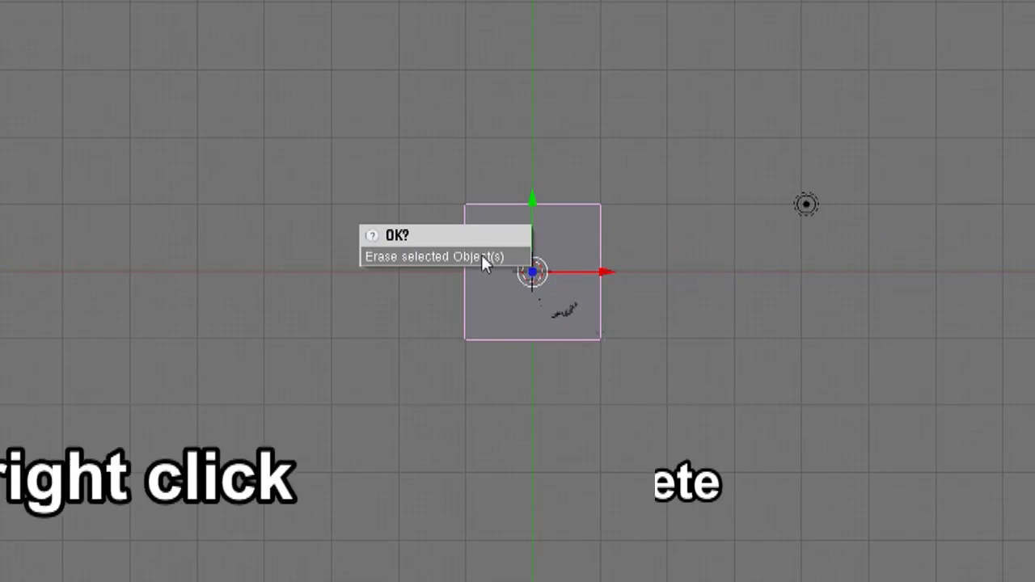
click(481, 257)
Step: Orbit the view around the scan and select the scanned mesh
mouse_move(545, 407)
middle_down()
mouse_move(763, 422)
mouse_move(674, 296)
middle_up()
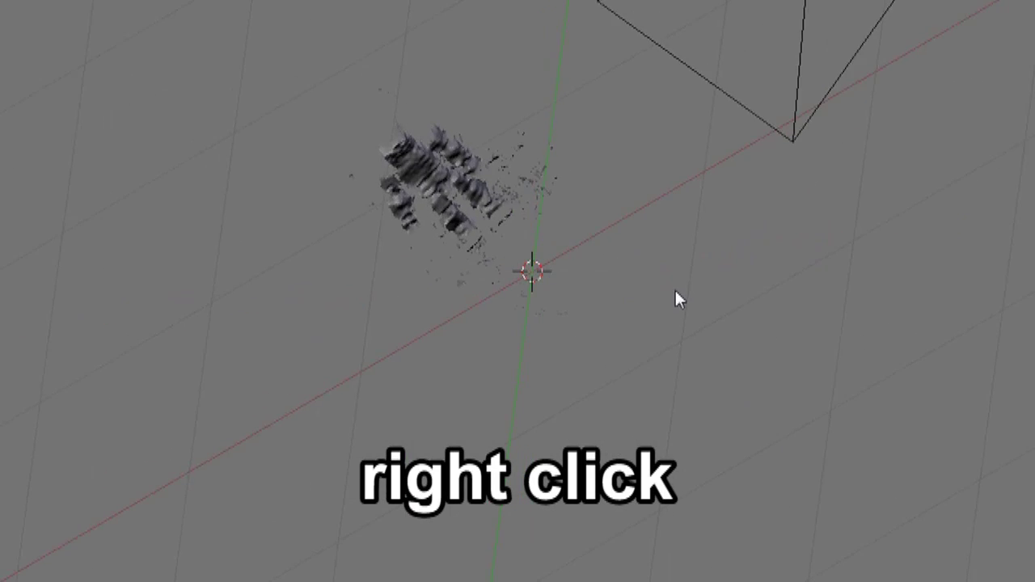
right_click(425, 162)
middle_drag(424, 159, 456, 310)
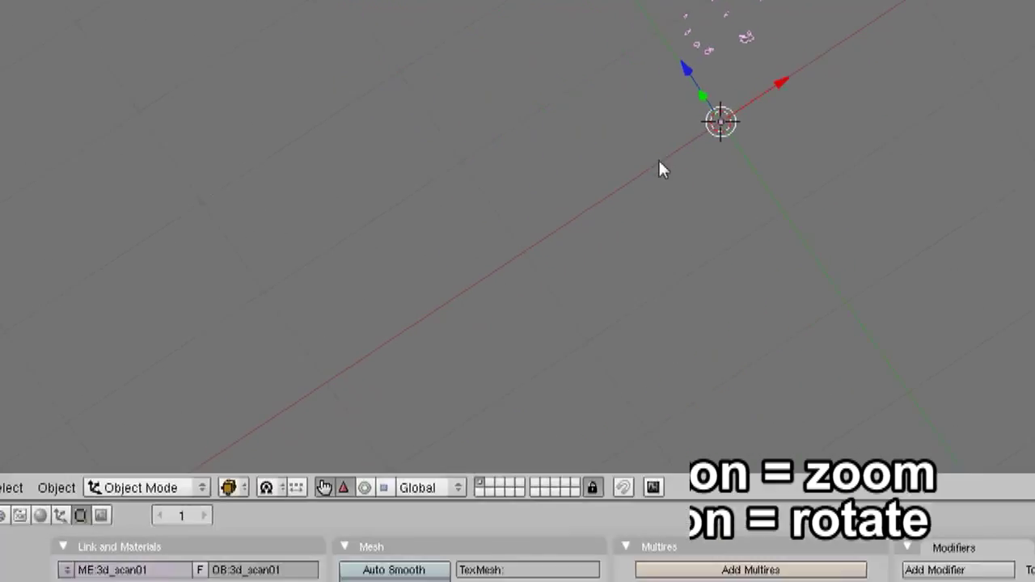
click(202, 487)
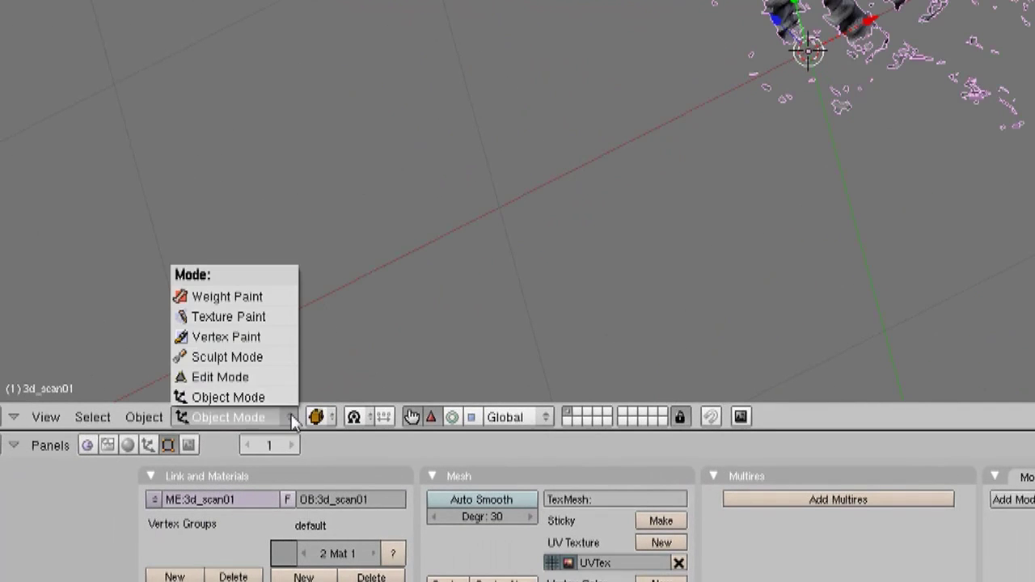
Step: In Edit Mode, select and delete the stray vertices at the cloud's edge
click(235, 378)
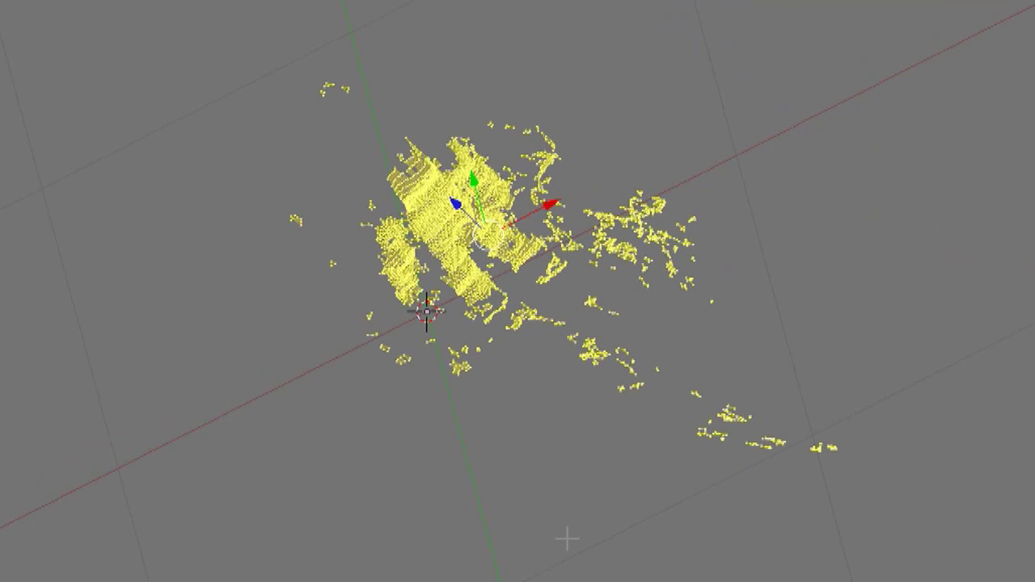
key(a)
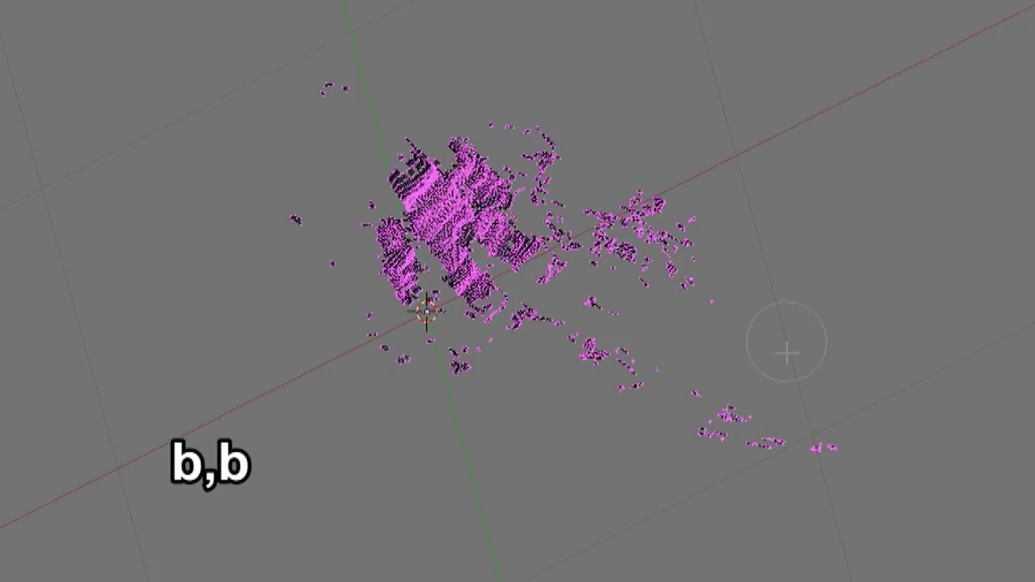
click(728, 416)
mouse_move(725, 413)
mouse_down()
mouse_move(746, 447)
mouse_move(817, 443)
mouse_up()
mouse_move(709, 300)
mouse_down()
mouse_move(648, 245)
mouse_move(583, 278)
mouse_move(482, 369)
mouse_move(427, 374)
mouse_move(491, 380)
mouse_move(663, 327)
mouse_up()
right_click(663, 327)
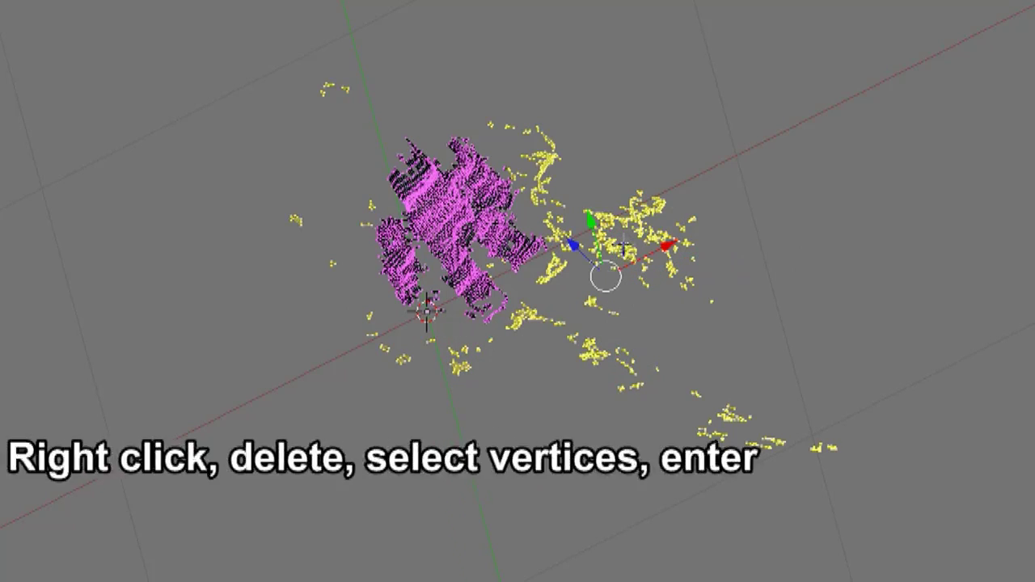
key(Delete)
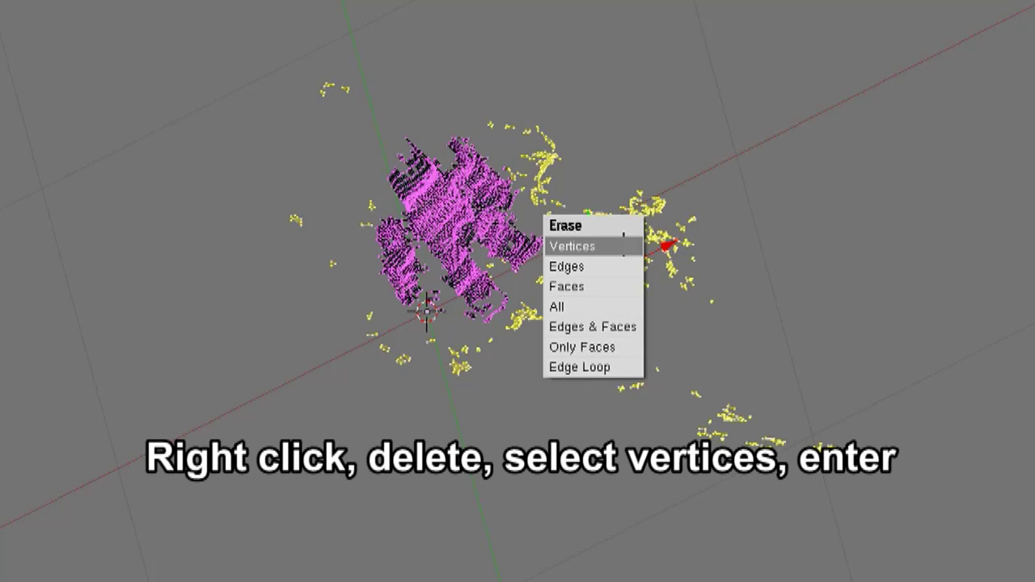
key(Return)
Step: Delete the stray vertex clusters above the main point cloud
mouse_move(623, 243)
middle_down()
mouse_move(566, 296)
mouse_move(614, 350)
middle_up()
key(l)
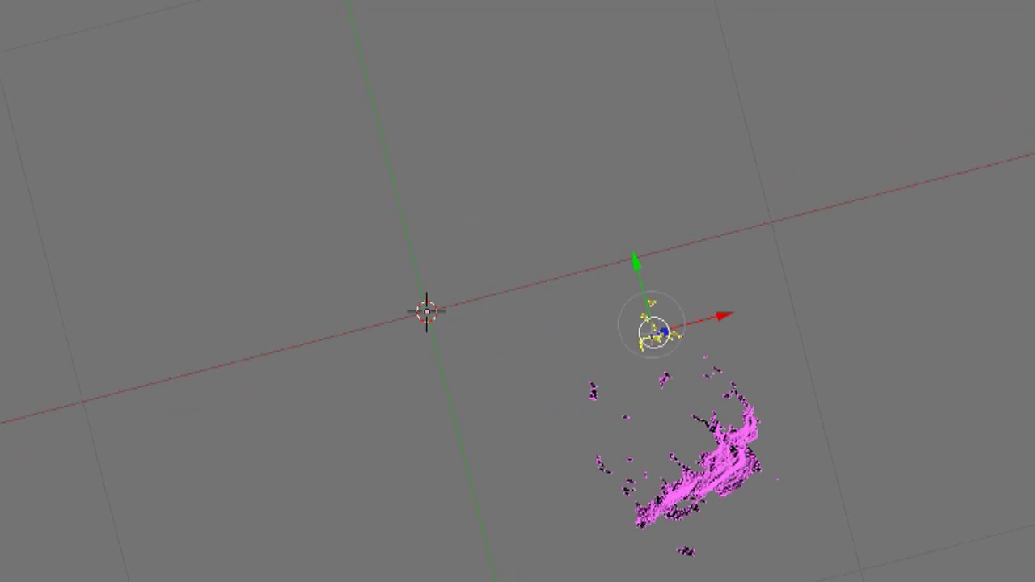
key(l)
key(l)
key(l)
key(l)
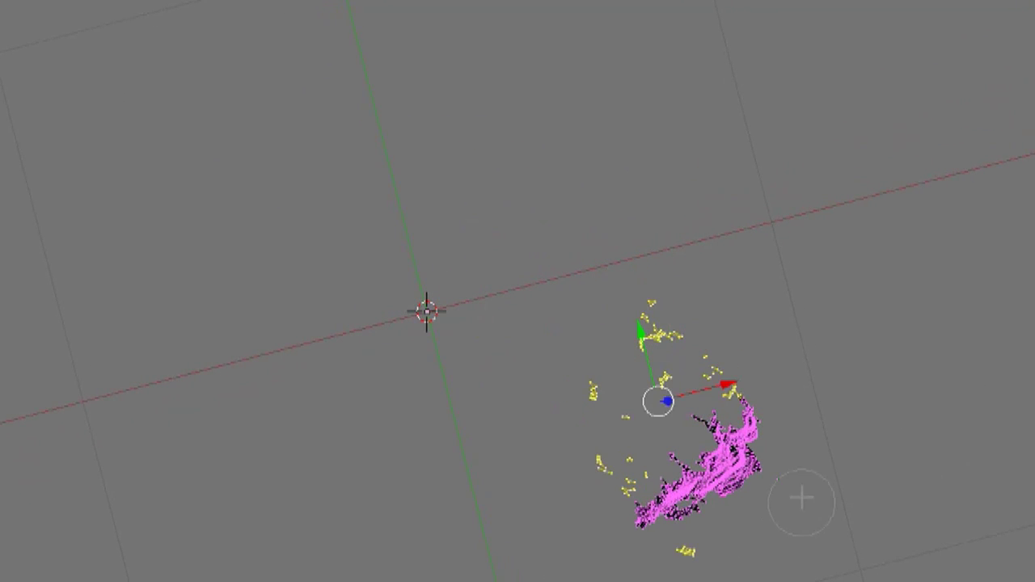
key(x)
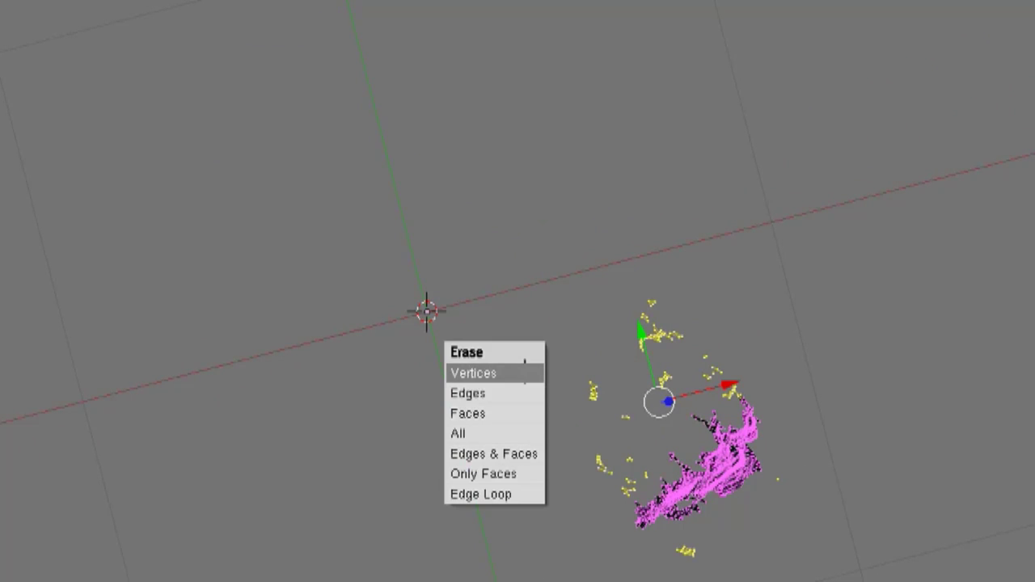
click(525, 371)
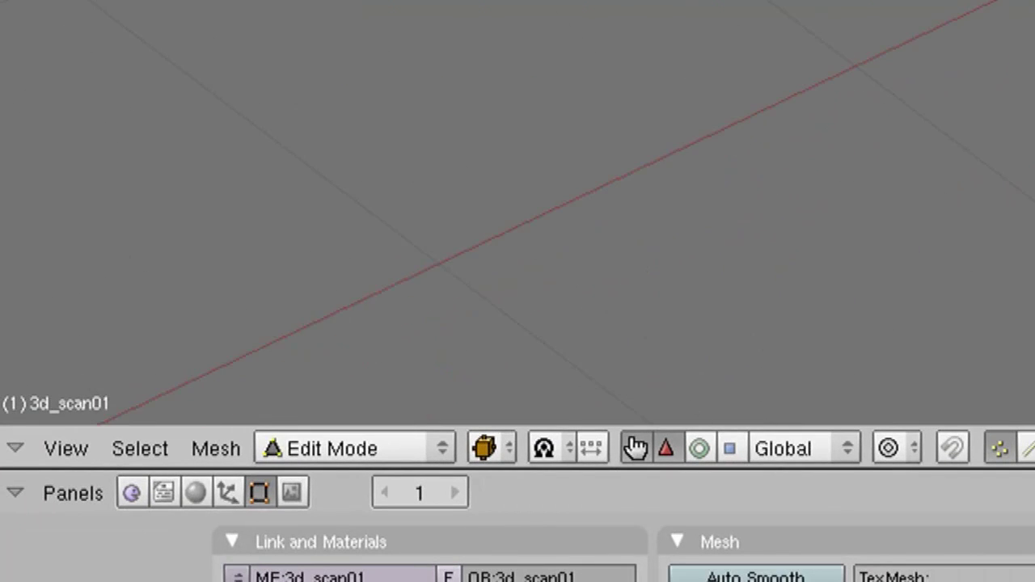
Step: Orbit around the point cloud and browse the interaction-mode and file export menus
middle_drag(517, 211, 518, 291)
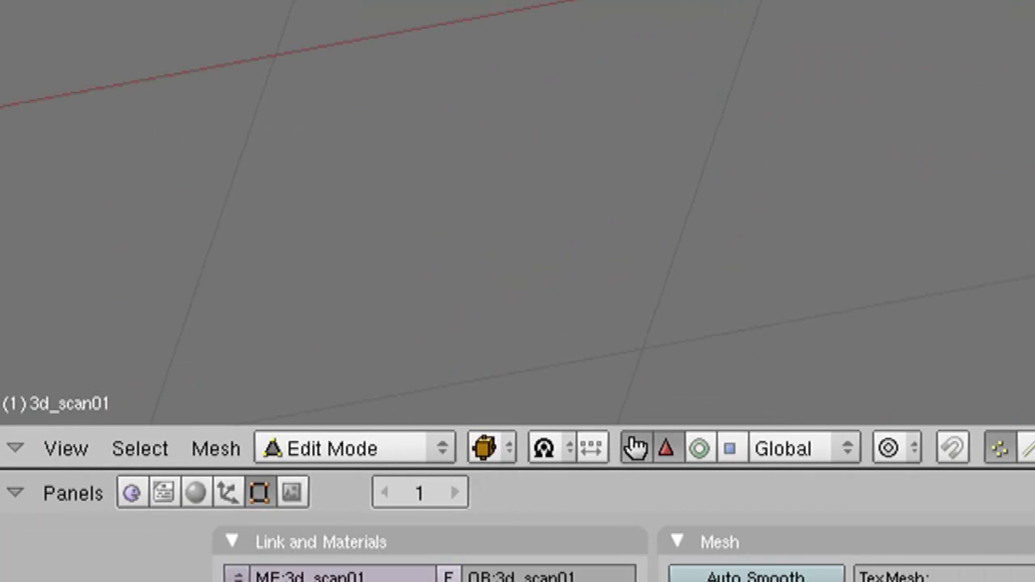
click(444, 447)
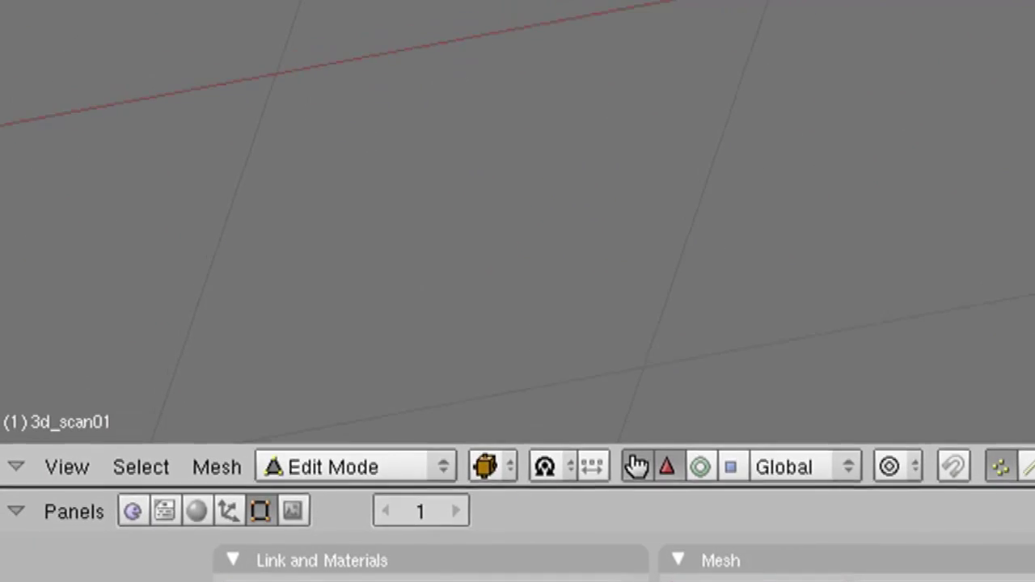
click(124, 33)
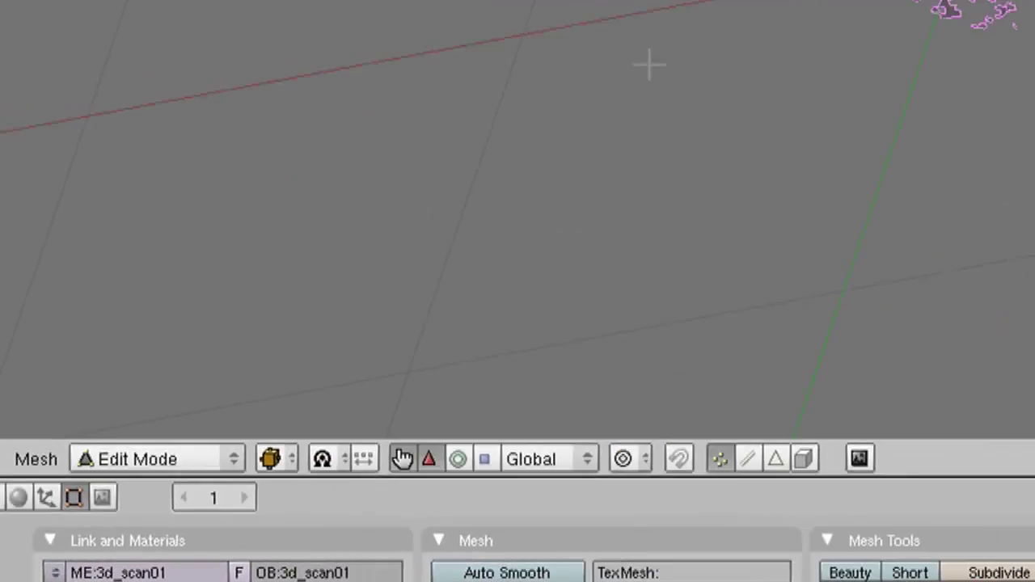
middle_drag(270, 393, 741, 406)
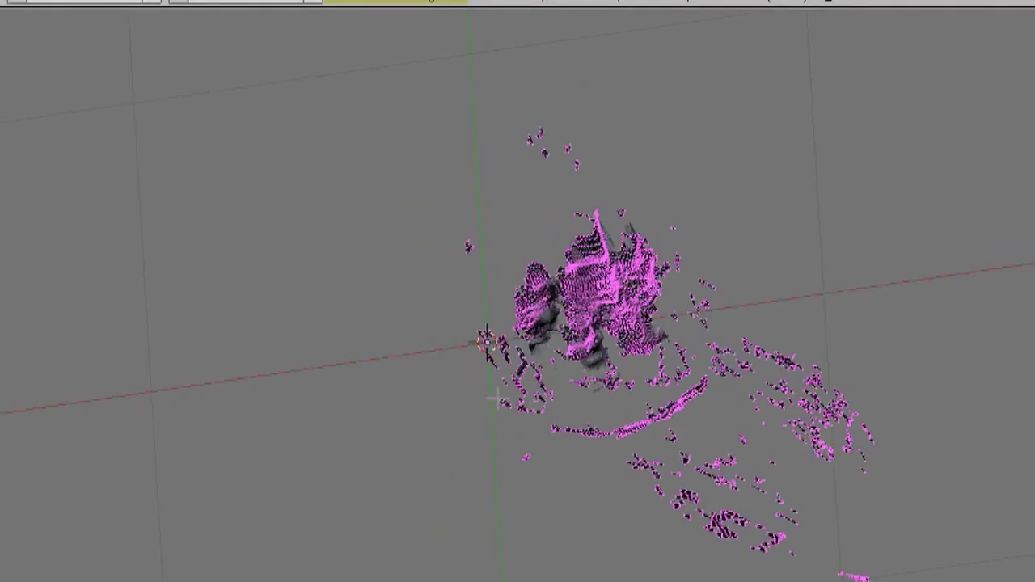
Step: Delete the scattered outer vertices and show the scan in wireframe shading
key(l)
key(x)
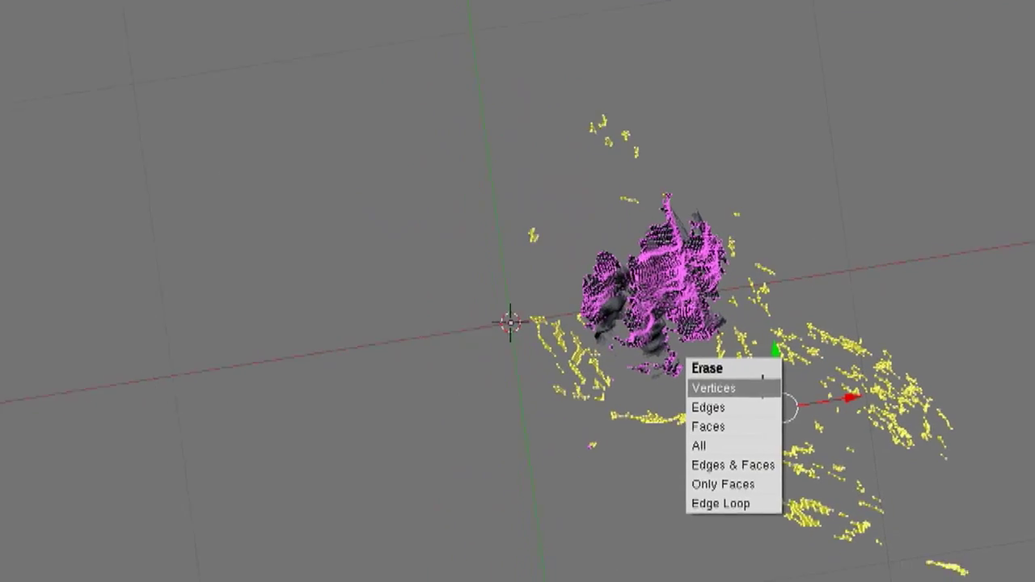
click(704, 402)
middle_drag(704, 402, 491, 346)
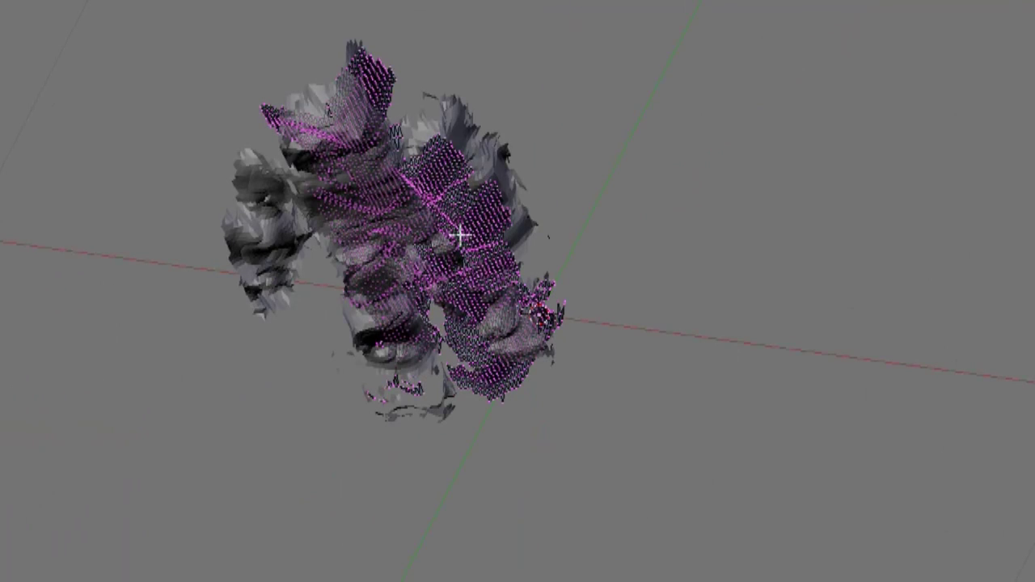
key(z)
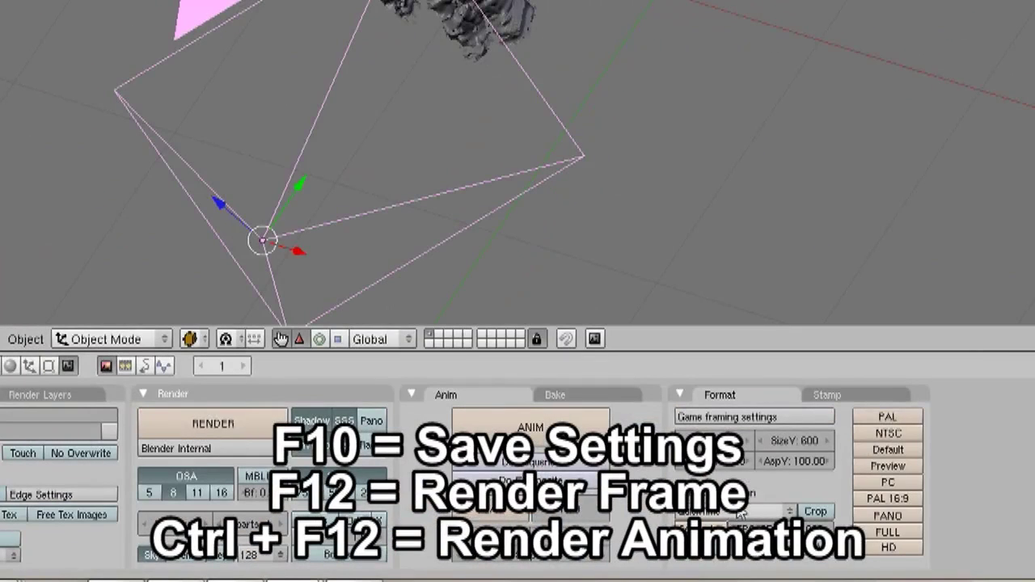
Step: Pick the output image format, render the cleaned scan, and close the render window
click(792, 511)
click(752, 462)
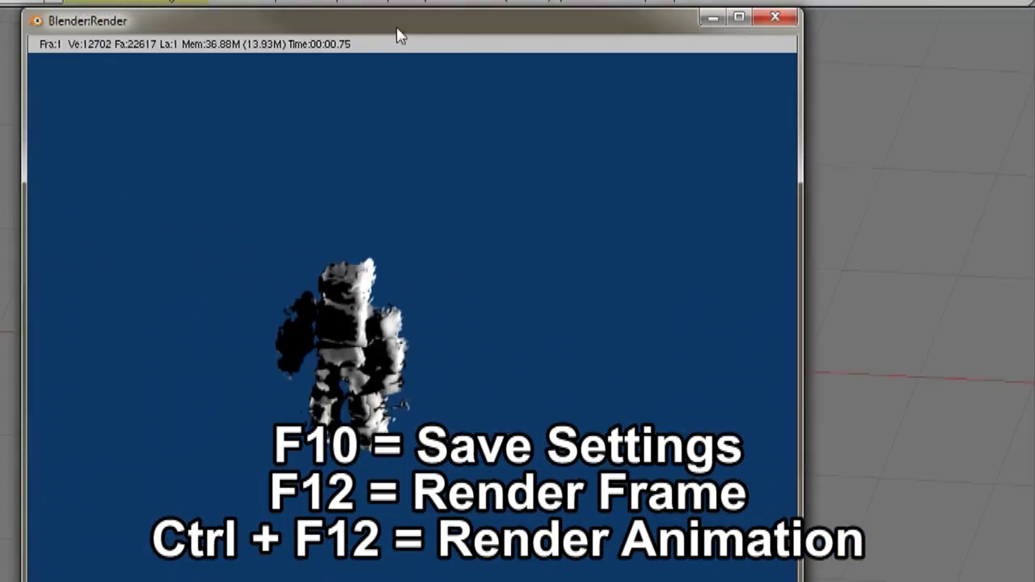
click(712, 30)
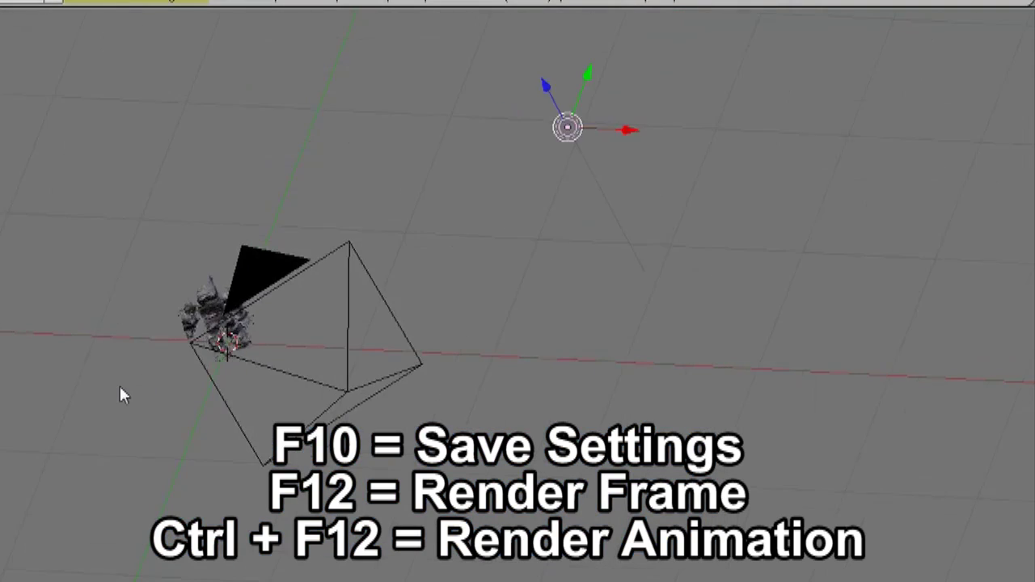
scroll(119, 384, up, 3)
middle_drag(441, 308, 488, 263)
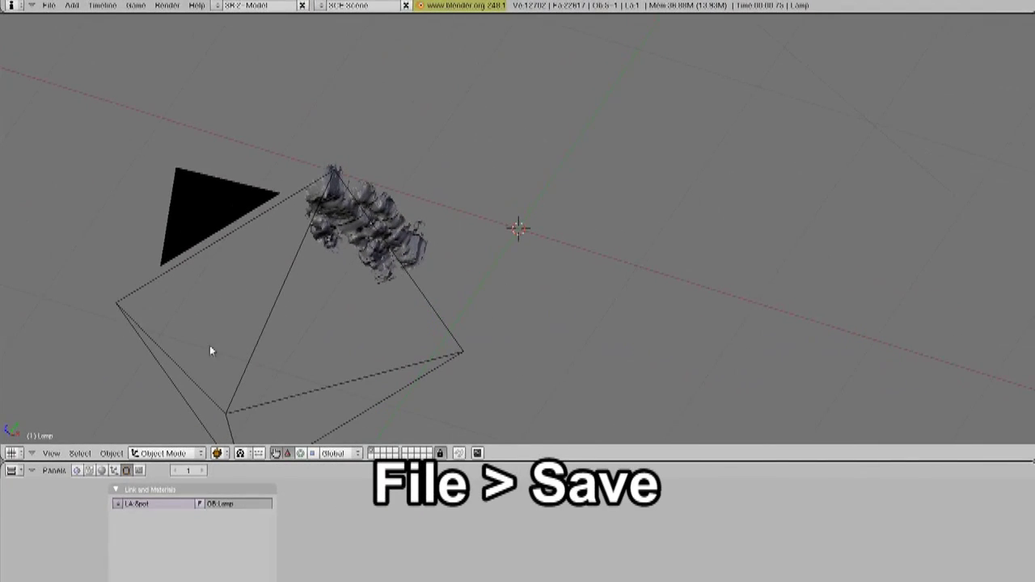